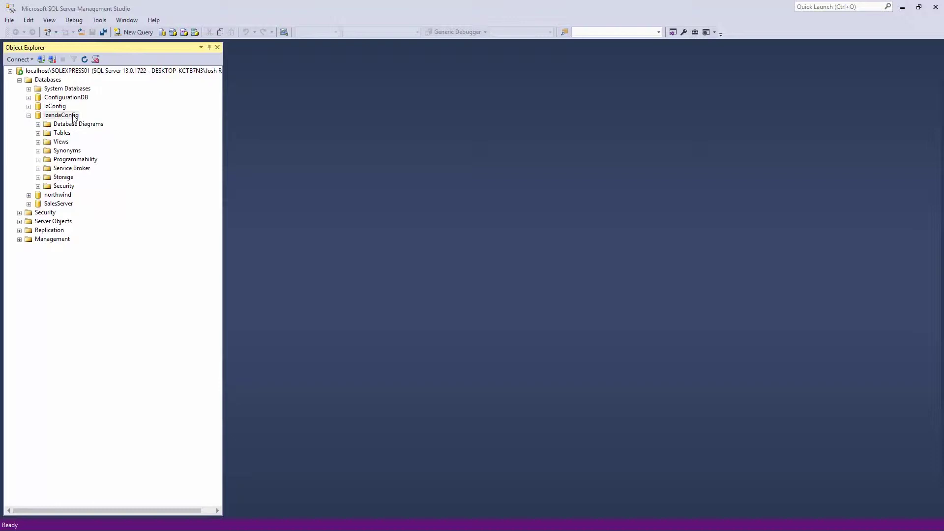
- Start a backup of the IzendaConfig database with the backup type kept as Full
{"action": "right_click", "coordinate": [73, 116]}
{"action": "mouse_move", "coordinate": [133, 158]}
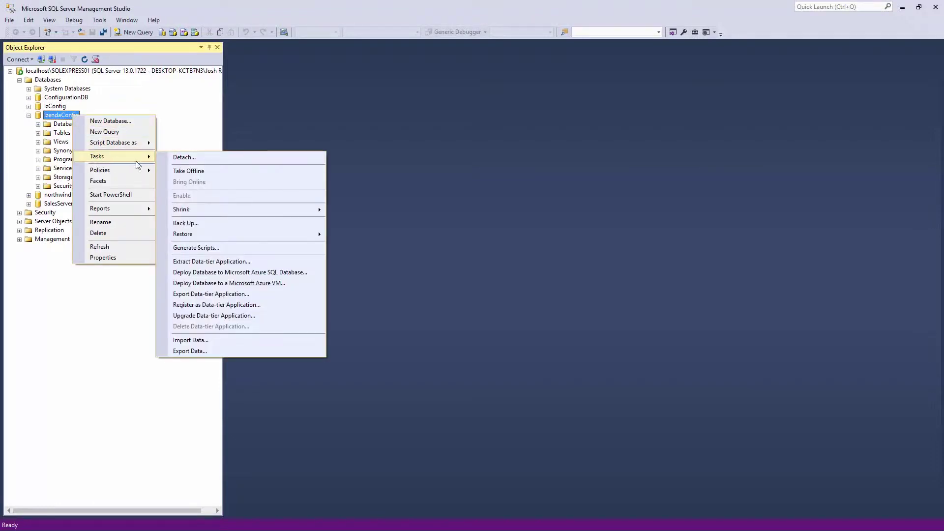
{"action": "left_click", "coordinate": [188, 223]}
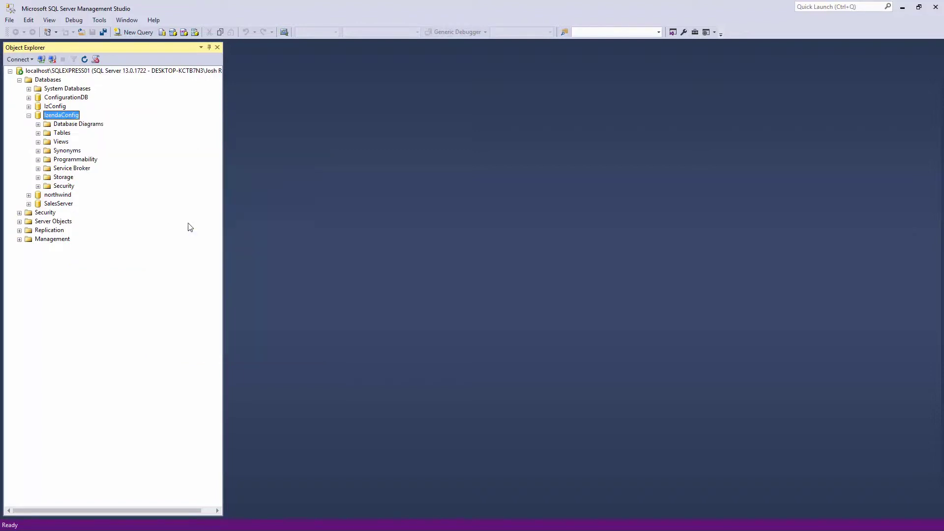
{"action": "left_click", "coordinate": [414, 234]}
{"action": "left_click", "coordinate": [545, 193]}
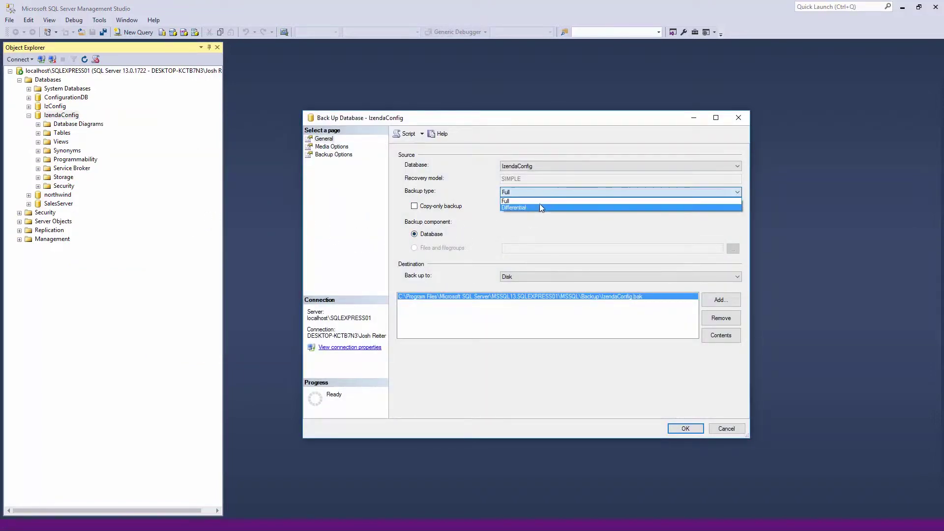
{"action": "left_click", "coordinate": [542, 204]}
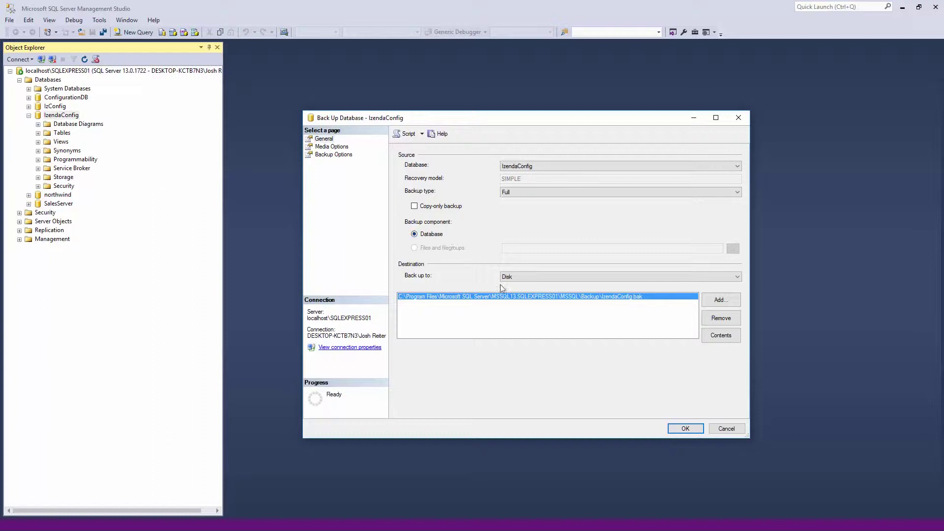
- Add a TodaysDate backup file in the Backup folder as destination and run the backup
{"action": "left_click", "coordinate": [712, 307]}
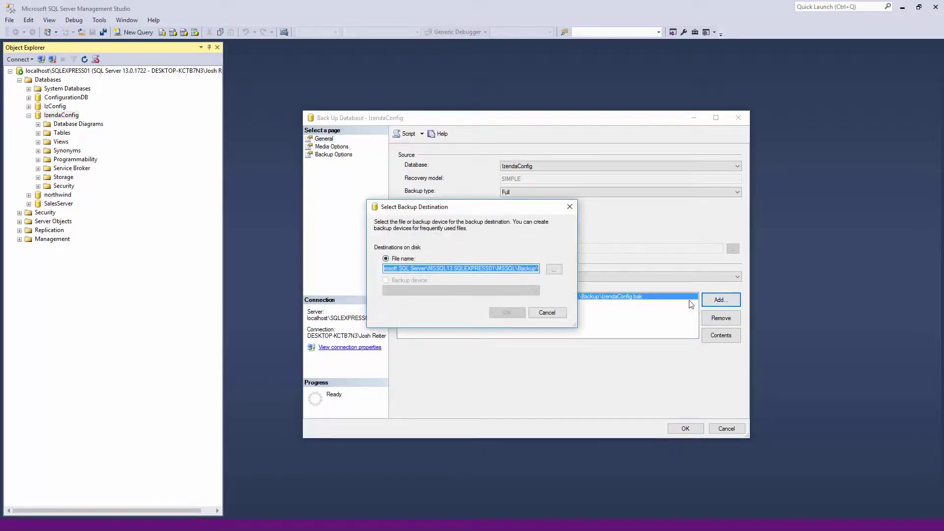
{"action": "left_click", "coordinate": [553, 269]}
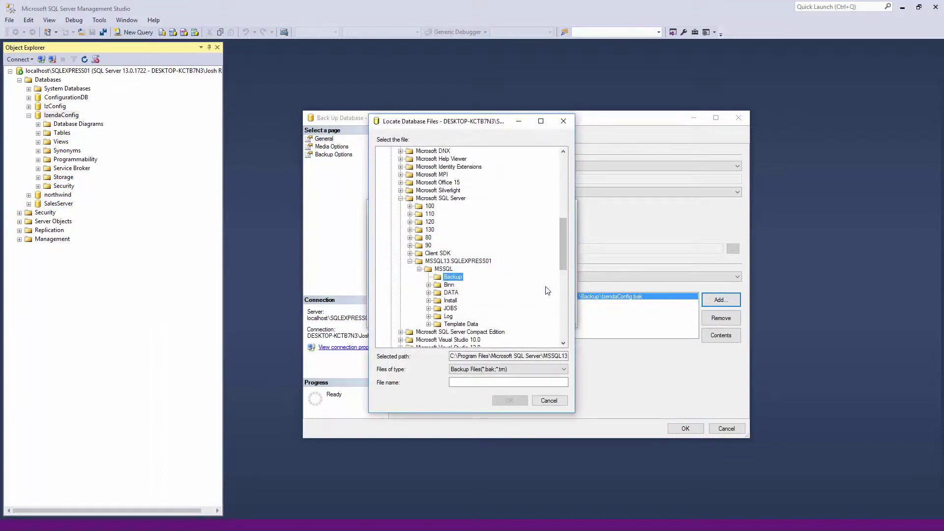
{"action": "left_click", "coordinate": [462, 383]}
{"action": "type", "text": "TodaysDate"}
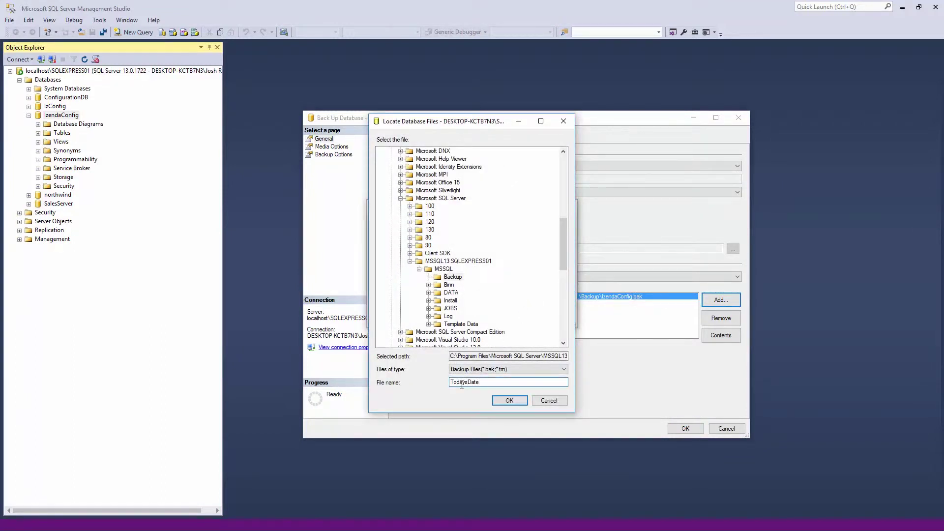
{"action": "left_click", "coordinate": [509, 400]}
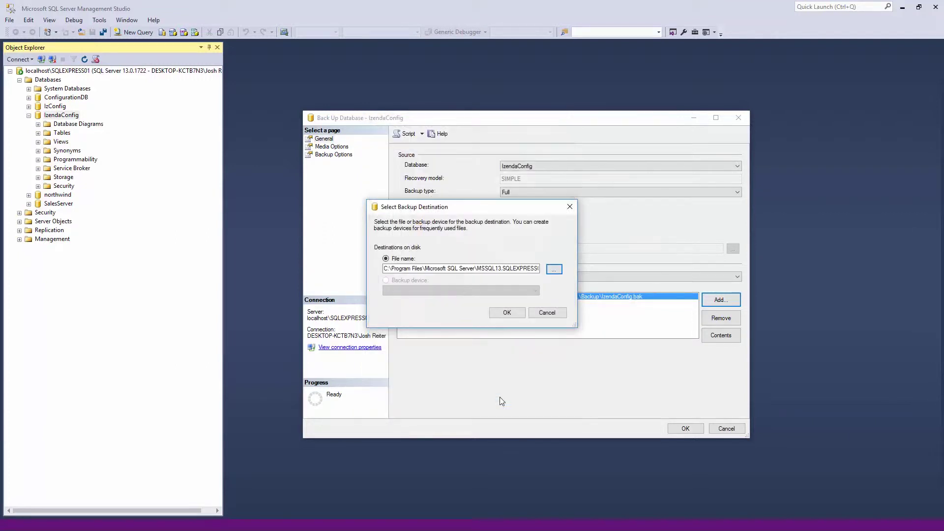
{"action": "left_click", "coordinate": [507, 313]}
{"action": "left_click", "coordinate": [527, 306]}
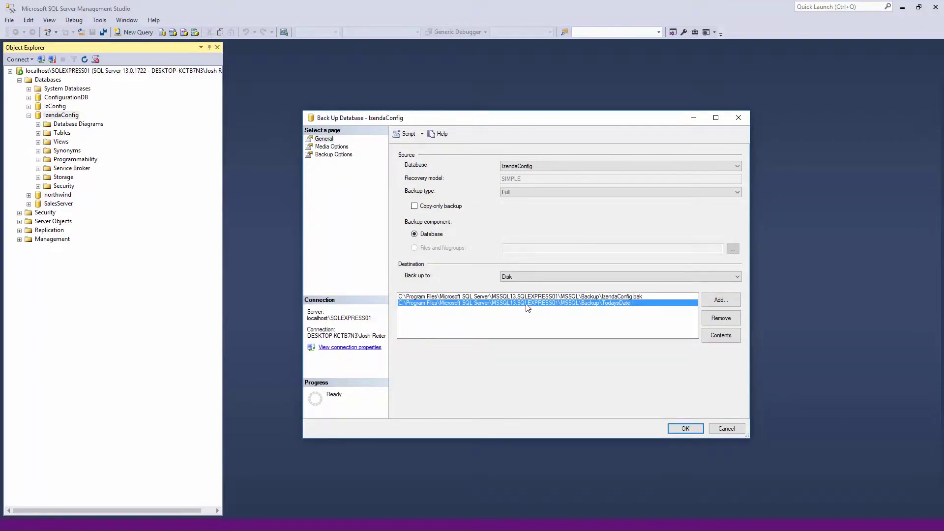
{"action": "left_click", "coordinate": [684, 429]}
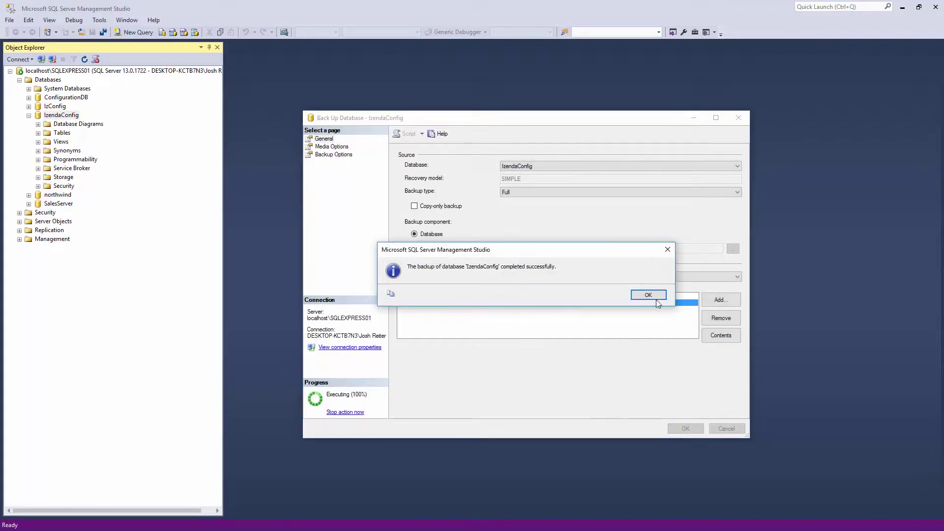
{"action": "left_click", "coordinate": [649, 295]}
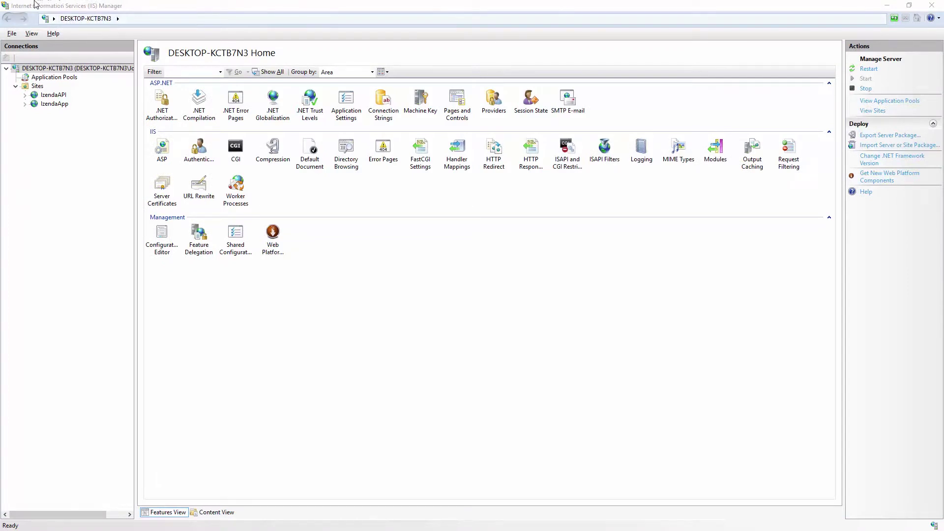
- Explore the IzendaAPI site's files, visiting Izenda\StandaloneUI and then Izenda\API
{"action": "right_click", "coordinate": [64, 97]}
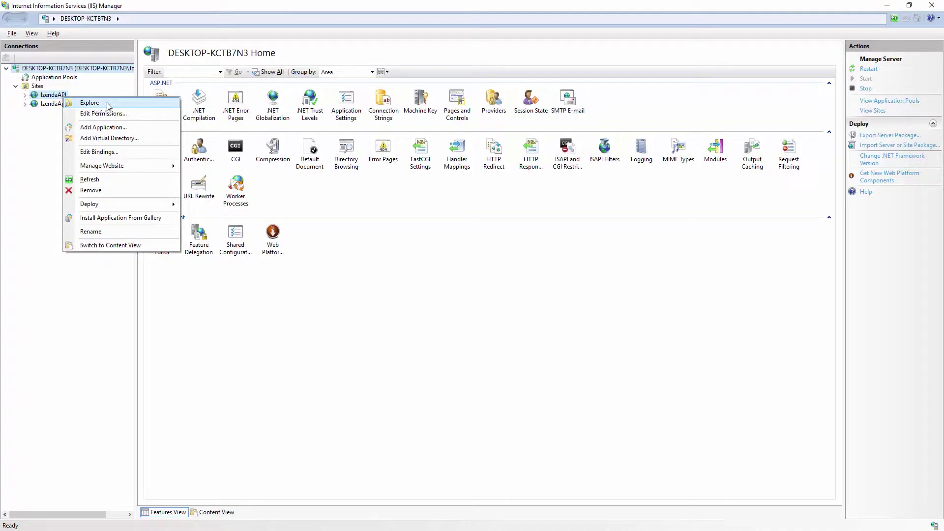
{"action": "left_click", "coordinate": [106, 104]}
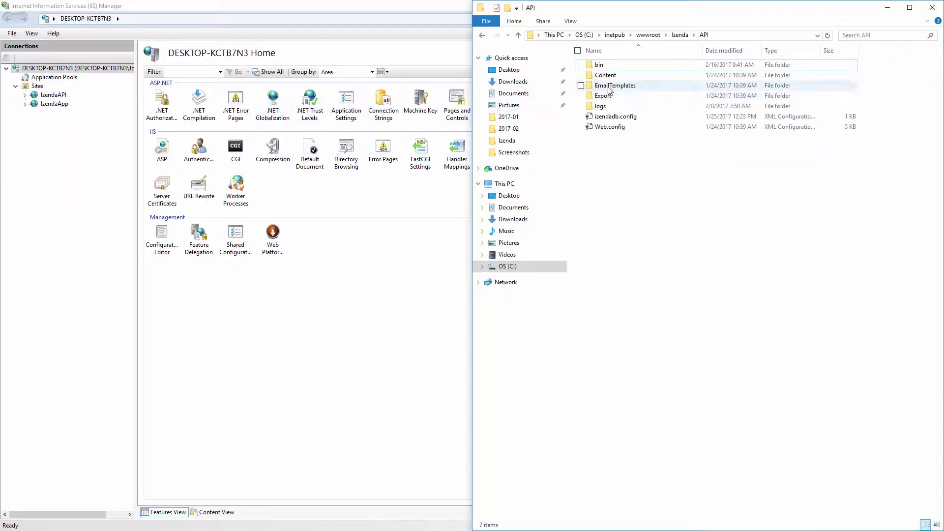
{"action": "left_click", "coordinate": [679, 34]}
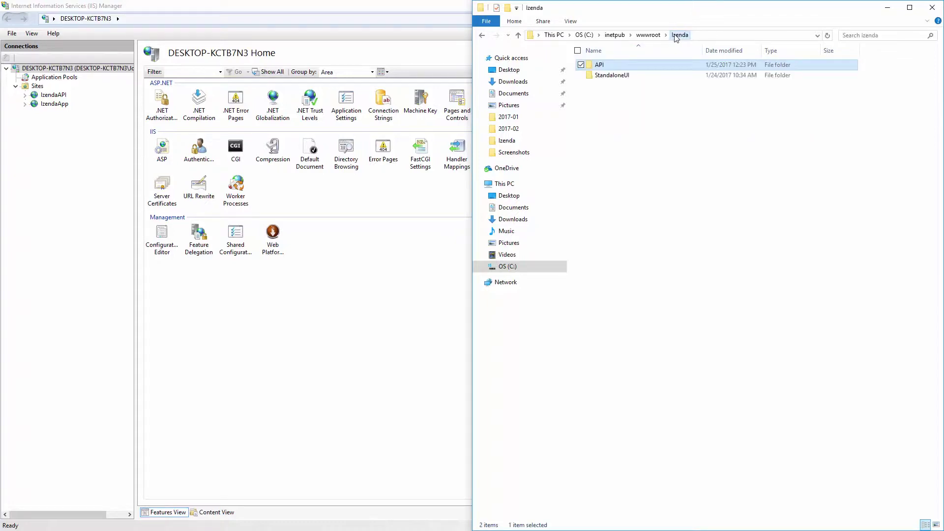
{"action": "double_click", "coordinate": [634, 77]}
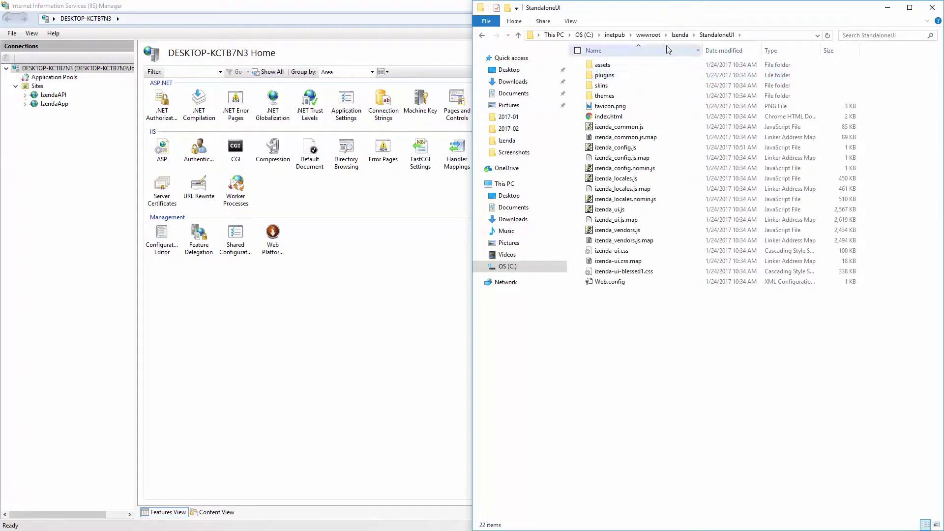
{"action": "left_click", "coordinate": [680, 34]}
{"action": "double_click", "coordinate": [637, 64]}
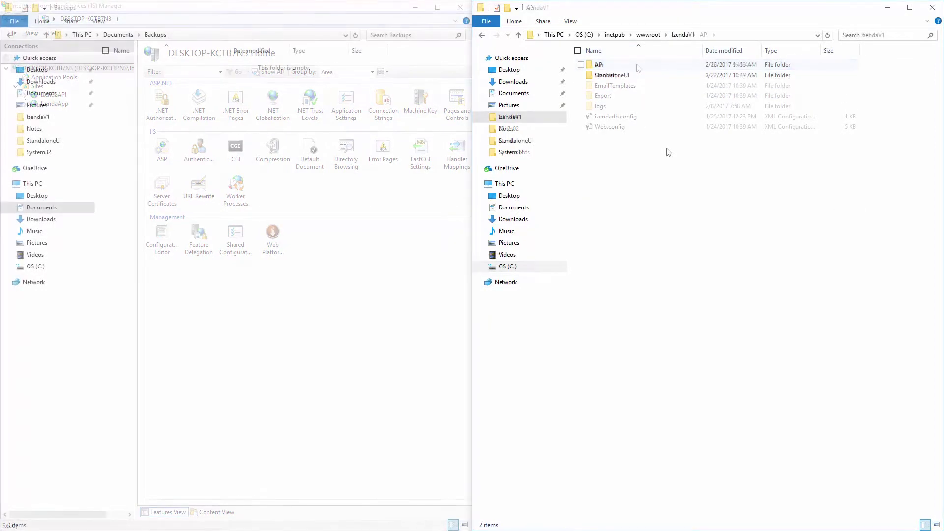
- Copy the API and StandaloneUI folders from IzendaV1 and paste them into Backups
{"action": "left_click_drag", "start_coordinate": [626, 93], "coordinate": [621, 69]}
{"action": "right_click", "coordinate": [619, 66]}
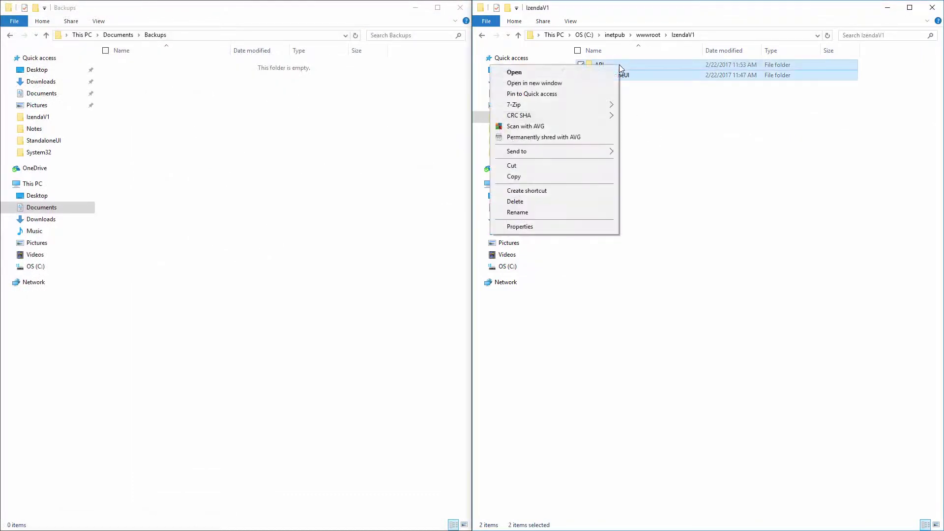
{"action": "left_click", "coordinate": [514, 177]}
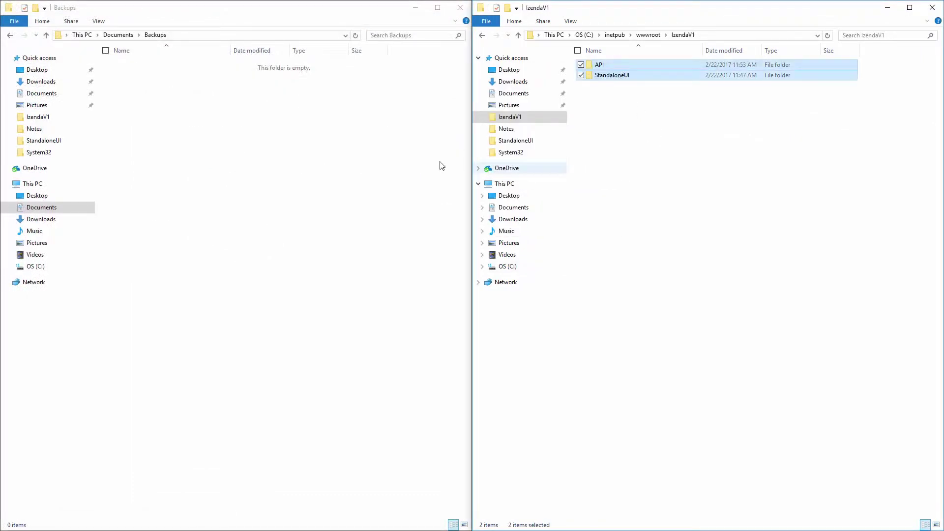
{"action": "left_click", "coordinate": [250, 129]}
{"action": "right_click", "coordinate": [248, 129]}
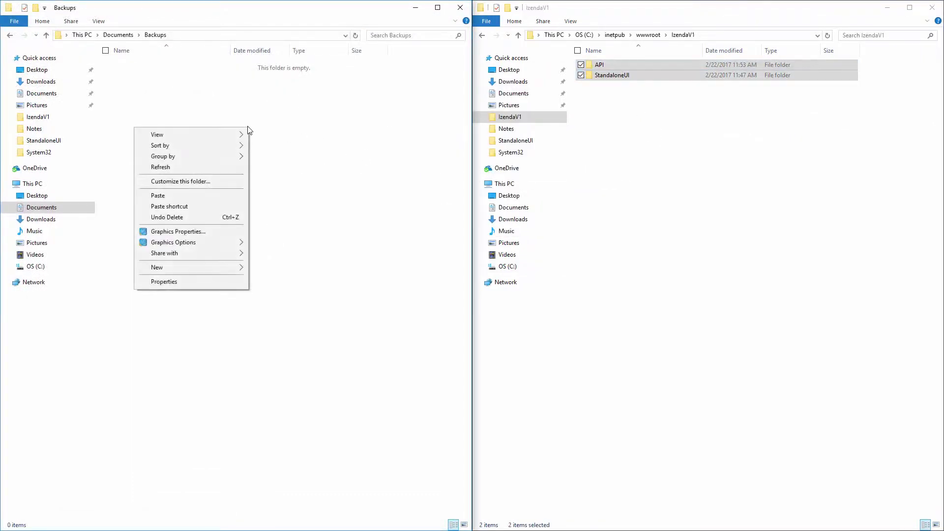
{"action": "left_click", "coordinate": [196, 199]}
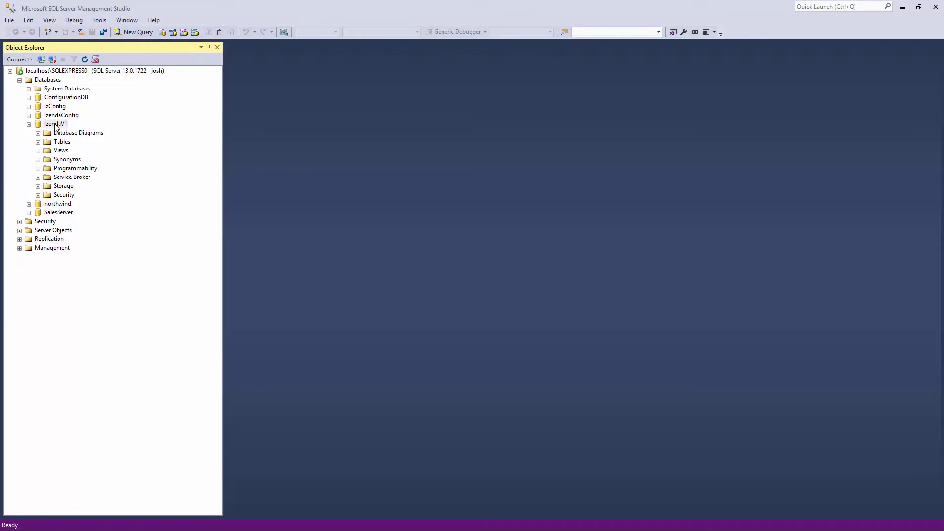
- Run SELECT Version FROM IzendaDBVersion in a new query on IzendaV1
{"action": "right_click", "coordinate": [55, 124]}
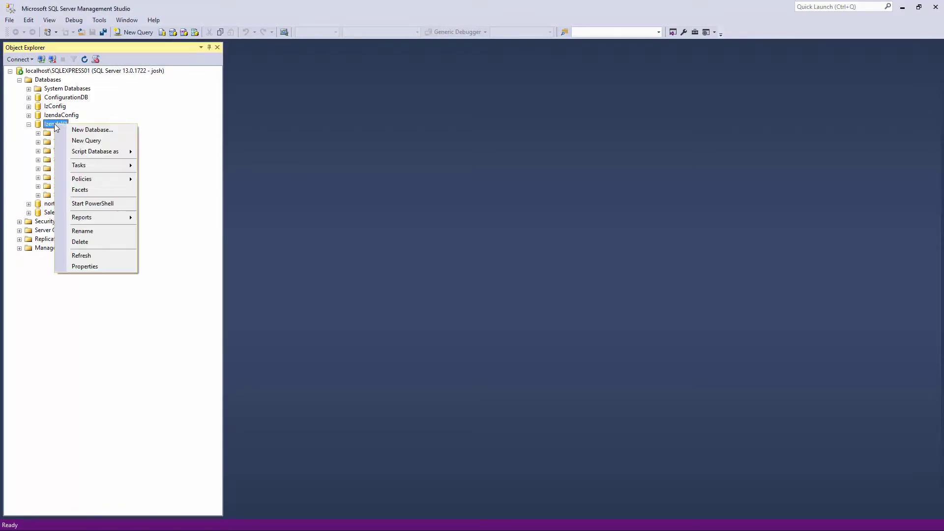
{"action": "left_click", "coordinate": [92, 142]}
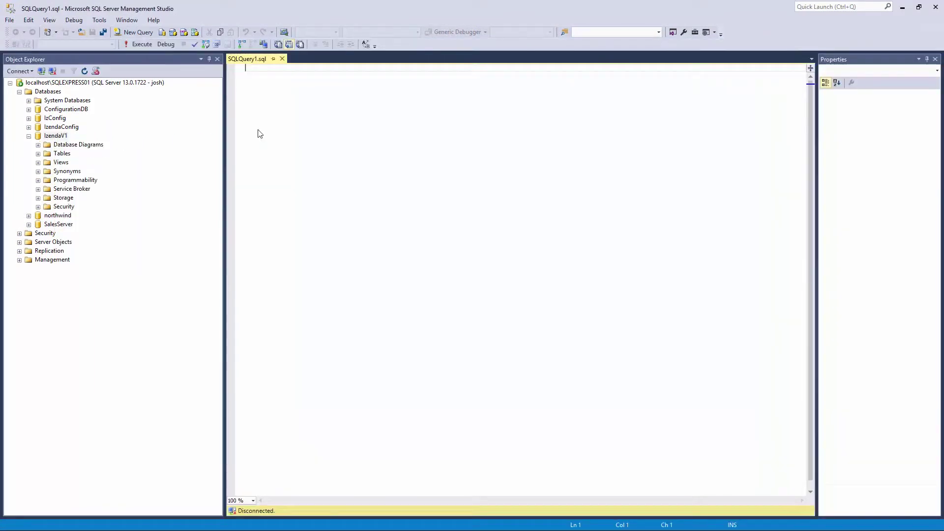
{"action": "type", "text": "SELECT"}
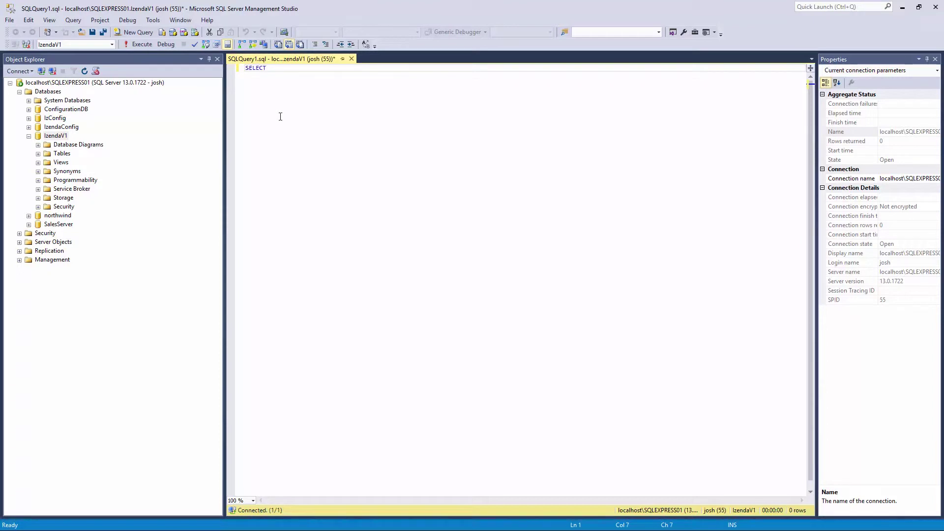
{"action": "type", "text": " Version FROM "}
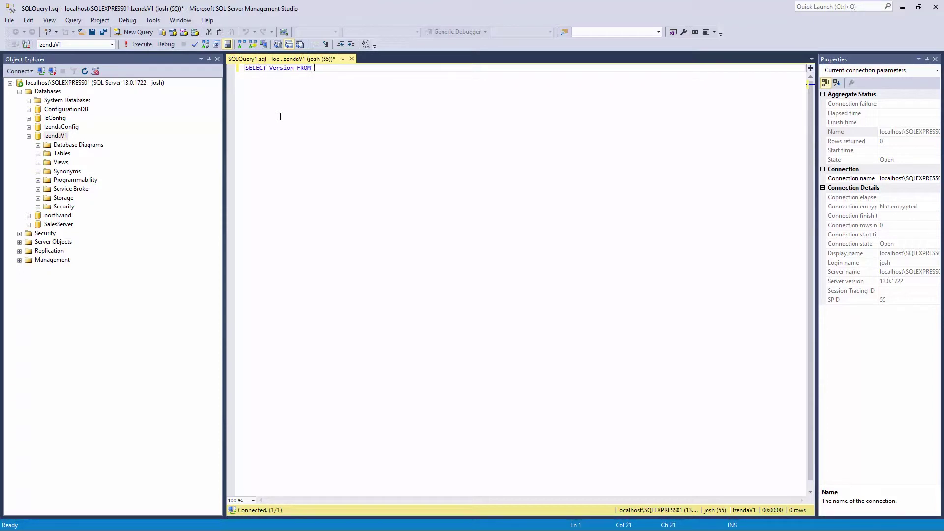
{"action": "type", "text": "IzendaD"}
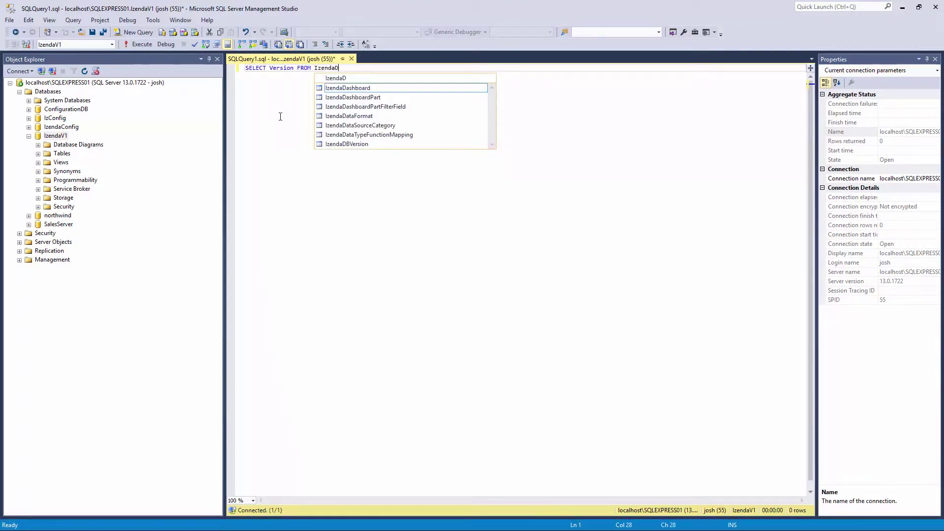
{"action": "type", "text": "BS"}
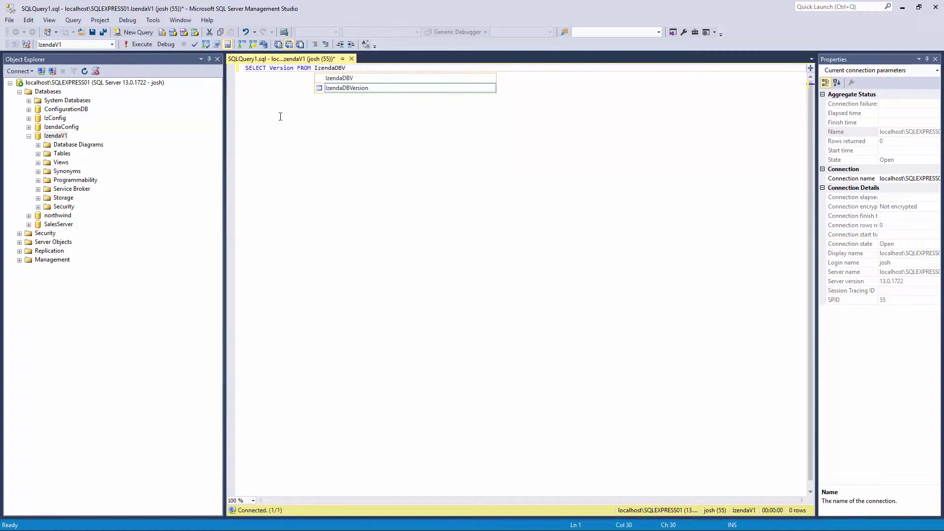
{"action": "left_click", "coordinate": [342, 89]}
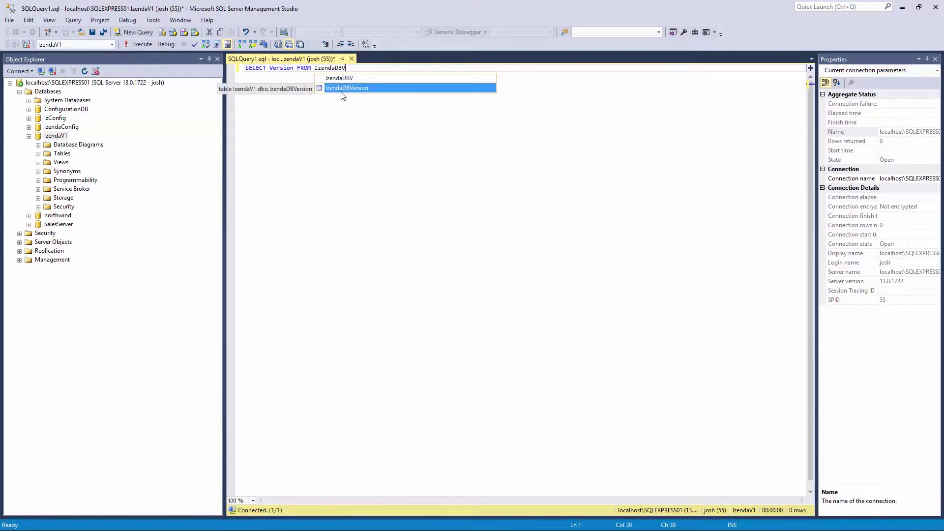
{"action": "double_click", "coordinate": [347, 88]}
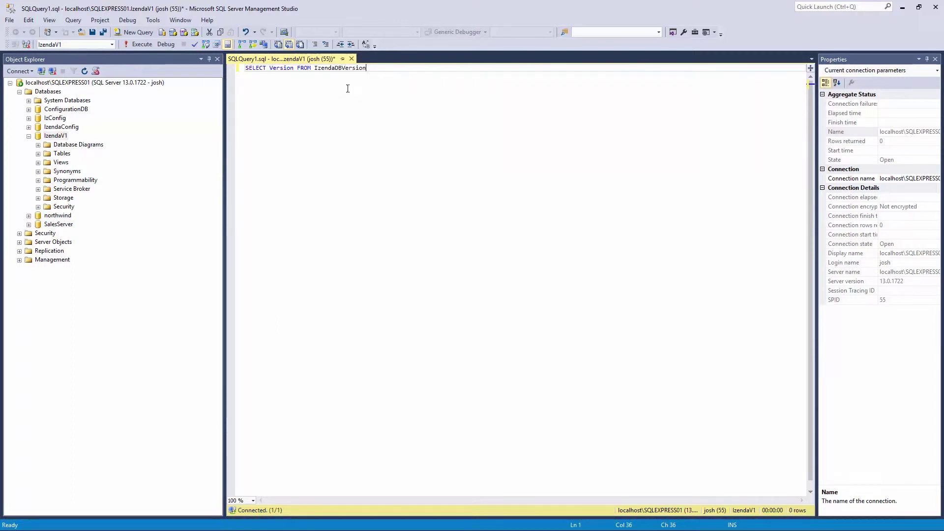
{"action": "left_click", "coordinate": [135, 44]}
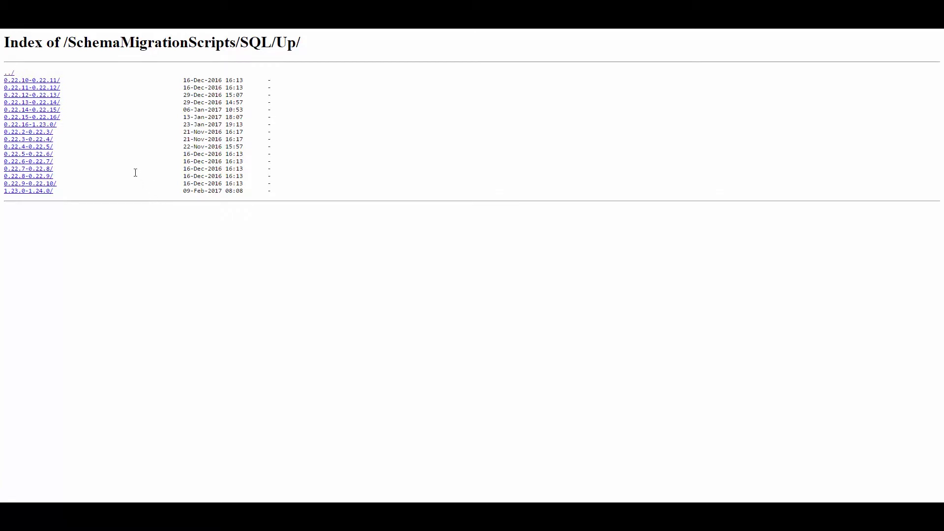
- View the 0.22.14-0.22.15 script folder and return to the SQL/Up/ listing
{"action": "left_click_drag", "start_coordinate": [241, 43], "coordinate": [299, 61]}
{"action": "left_click", "coordinate": [306, 48]}
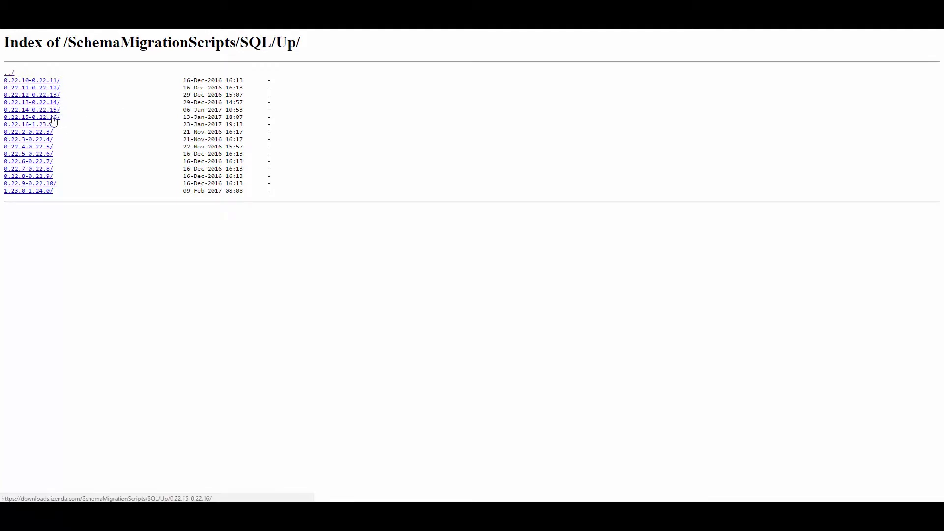
{"action": "left_click", "coordinate": [53, 111]}
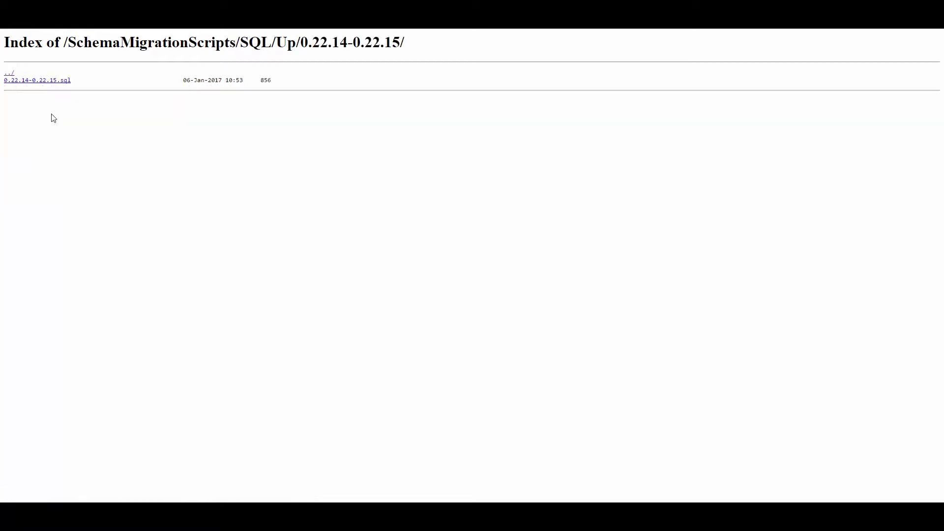
{"action": "key", "text": "alt+Left"}
- View the 0.22.15-0.22.16 folder, return to Up/, and start a new IzendaV1 query
{"action": "left_click", "coordinate": [37, 119]}
{"action": "key", "text": "alt+Left"}
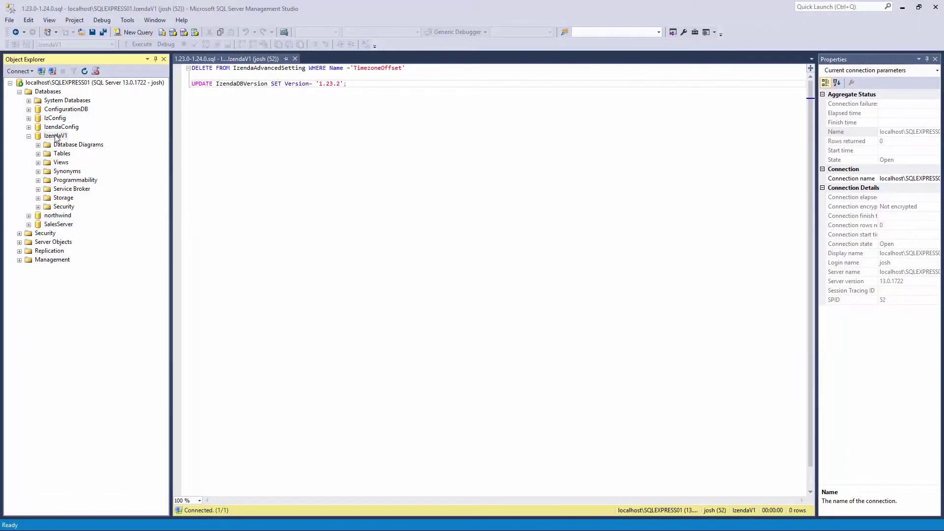
{"action": "right_click", "coordinate": [56, 137]}
{"action": "left_click", "coordinate": [69, 148]}
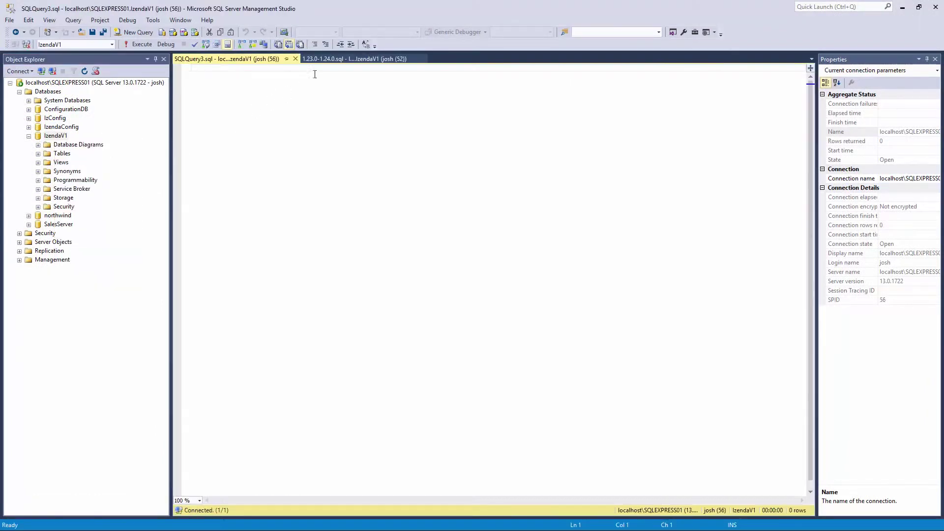
- Copy both 1.23.0-1.24.0.sql statements into the new IzendaV1 query and execute them
{"action": "left_click", "coordinate": [344, 59]}
{"action": "left_click_drag", "start_coordinate": [347, 84], "coordinate": [164, 67]}
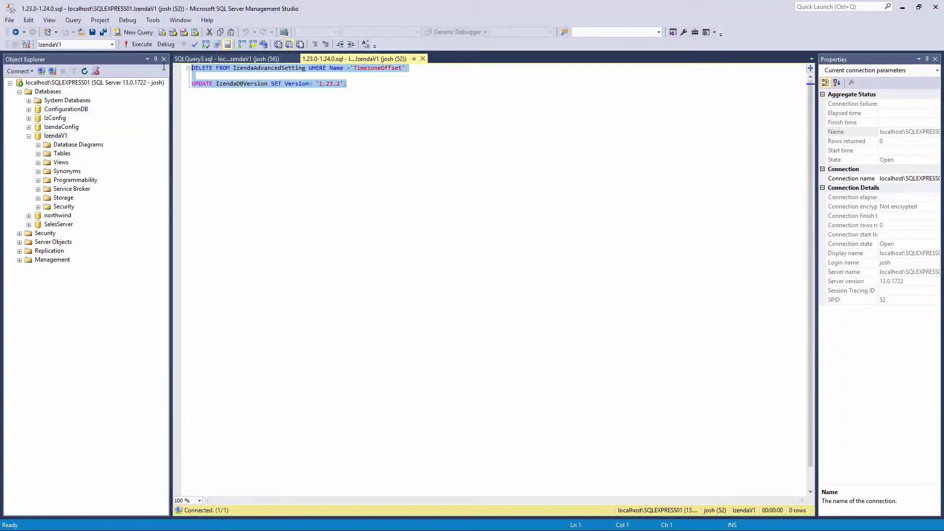
{"action": "key", "text": "ctrl+c"}
{"action": "left_click", "coordinate": [224, 59]}
{"action": "key", "text": "ctrl+v"}
{"action": "left_click", "coordinate": [139, 44]}
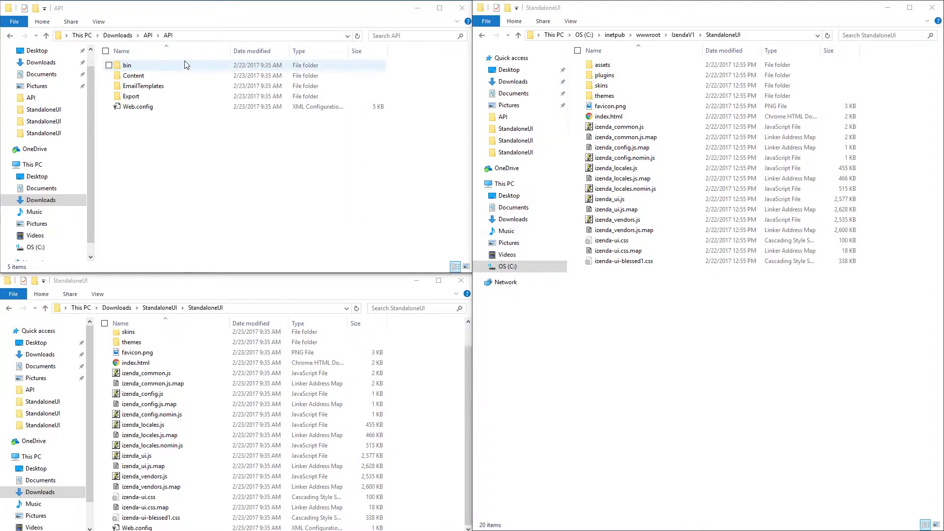
- Delete all 20 old files in IzendaV1\StandaloneUI
{"action": "left_click_drag", "start_coordinate": [580, 186], "coordinate": [662, 309]}
{"action": "left_click", "coordinate": [662, 308]}
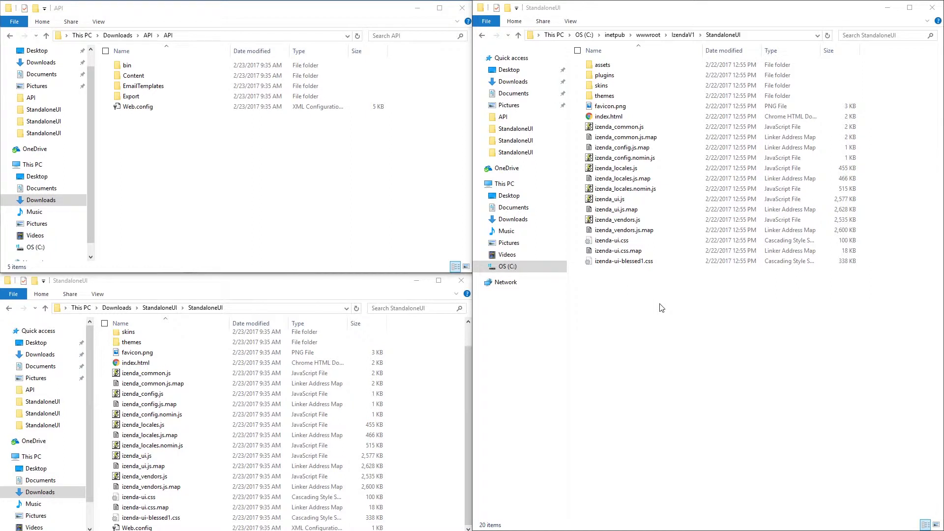
{"action": "left_click_drag", "start_coordinate": [661, 307], "coordinate": [674, 60]}
{"action": "right_click", "coordinate": [676, 76]}
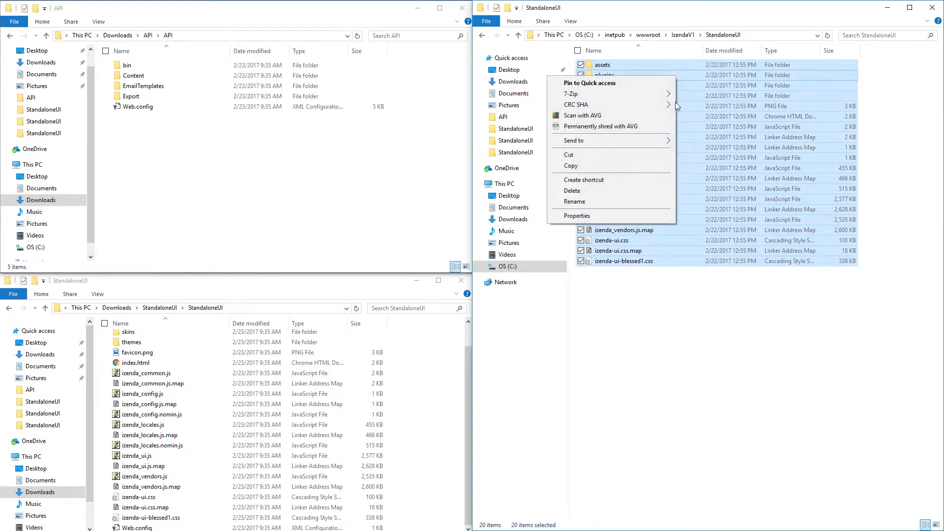
{"action": "left_click", "coordinate": [571, 191]}
- Delete the four old folders inside IzendaV1\API
{"action": "left_click", "coordinate": [683, 35]}
{"action": "left_click", "coordinate": [630, 64]}
{"action": "double_click", "coordinate": [630, 65]}
{"action": "left_click_drag", "start_coordinate": [641, 143], "coordinate": [638, 69]}
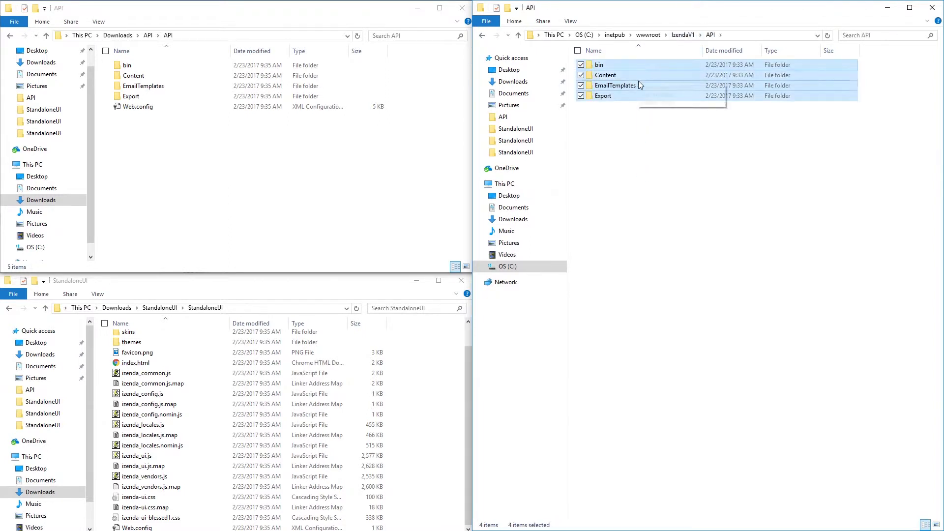
{"action": "right_click", "coordinate": [638, 82]}
{"action": "left_click", "coordinate": [568, 217]}
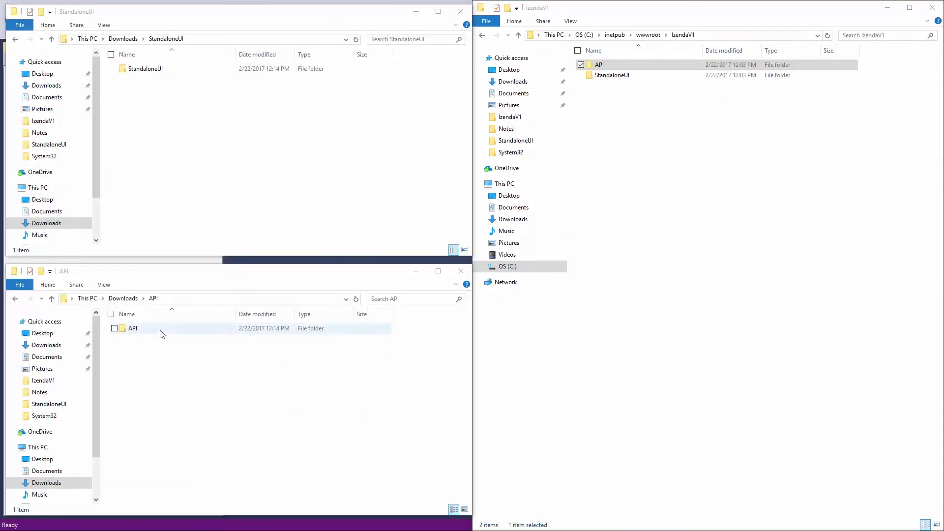
- Move the five new API items from the download into IzendaV1\API
{"action": "double_click", "coordinate": [158, 330]}
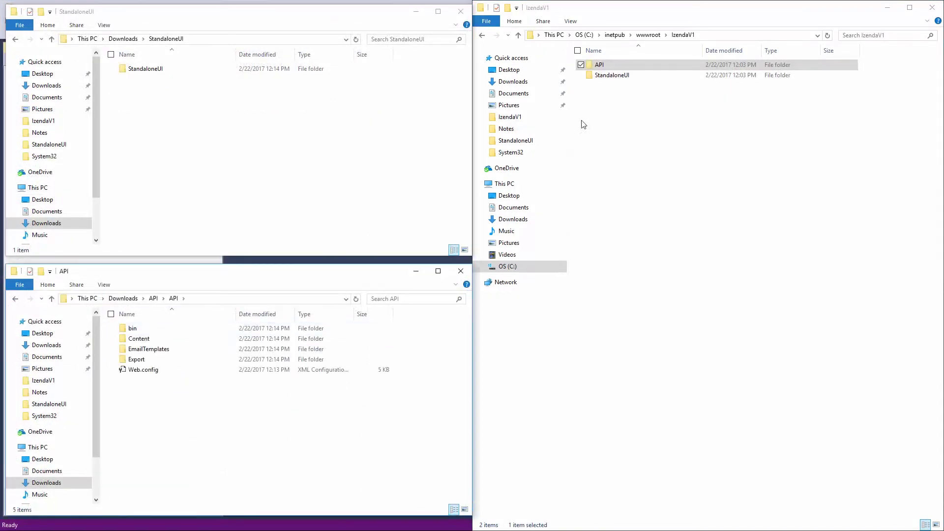
{"action": "double_click", "coordinate": [620, 65]}
{"action": "left_click_drag", "start_coordinate": [208, 442], "coordinate": [192, 326]}
{"action": "left_click_drag", "start_coordinate": [192, 329], "coordinate": [774, 209]}
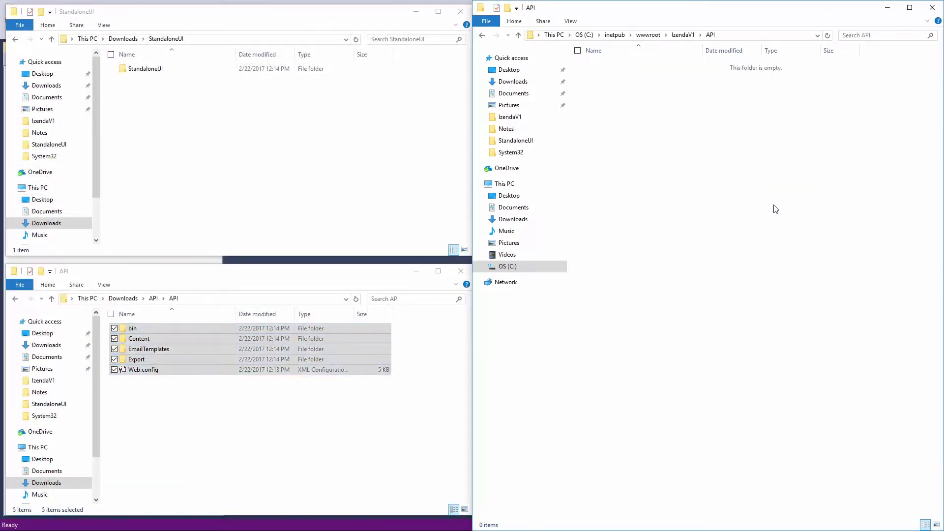
- Move all 22 new StandaloneUI items into IzendaV1\StandaloneUI
{"action": "left_click", "coordinate": [678, 36]}
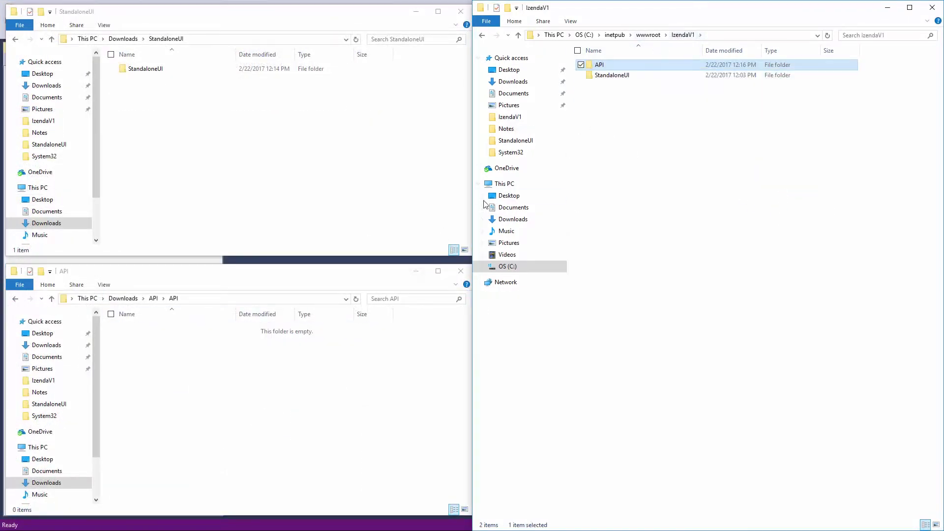
{"action": "double_click", "coordinate": [614, 76]}
{"action": "double_click", "coordinate": [178, 69]}
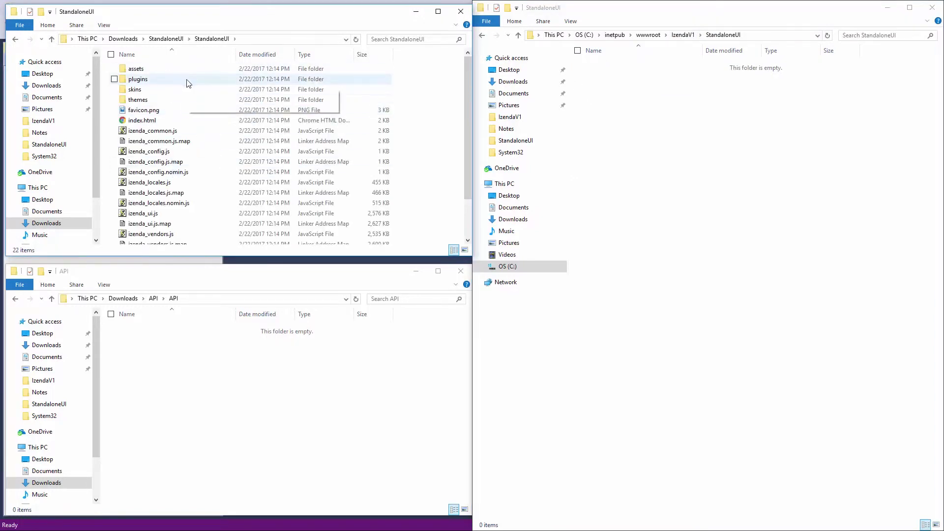
{"action": "key", "text": "ctrl+a"}
{"action": "left_click_drag", "start_coordinate": [199, 89], "coordinate": [676, 128]}
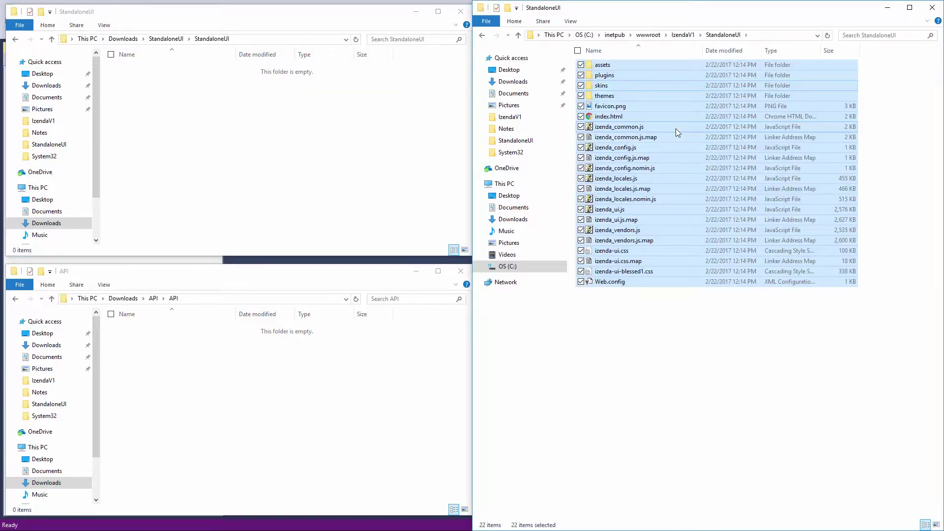
- Restore backed-up Web.config and izenda_config.js into StandaloneUI, replacing the existing files
{"action": "left_click", "coordinate": [681, 35]}
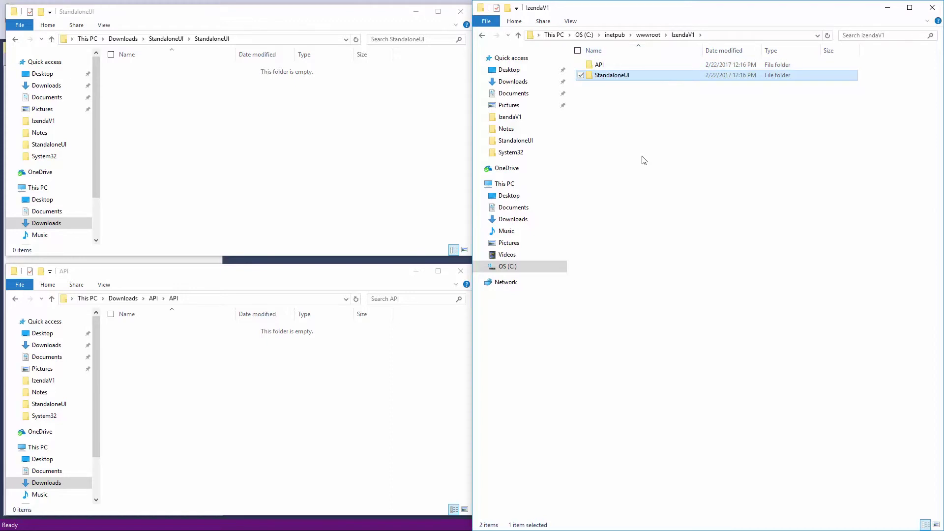
{"action": "double_click", "coordinate": [172, 77]}
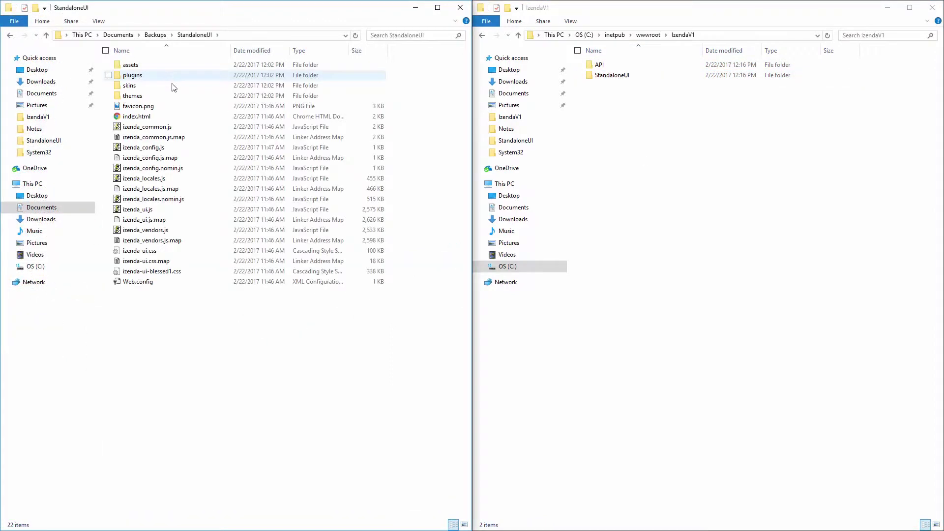
{"action": "left_click", "coordinate": [146, 286]}
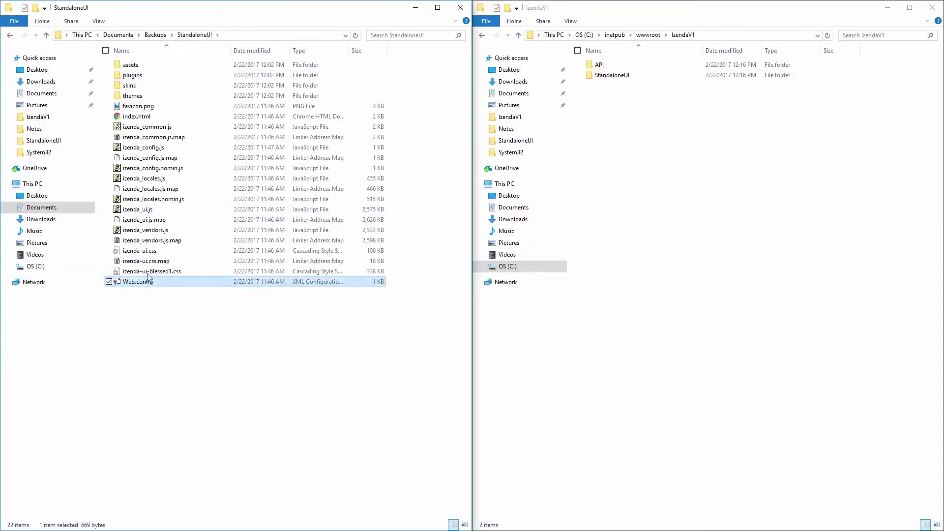
{"action": "left_click", "coordinate": [164, 148], "text": "ctrl"}
{"action": "left_click_drag", "start_coordinate": [164, 149], "coordinate": [621, 76]}
{"action": "left_click", "coordinate": [447, 202]}
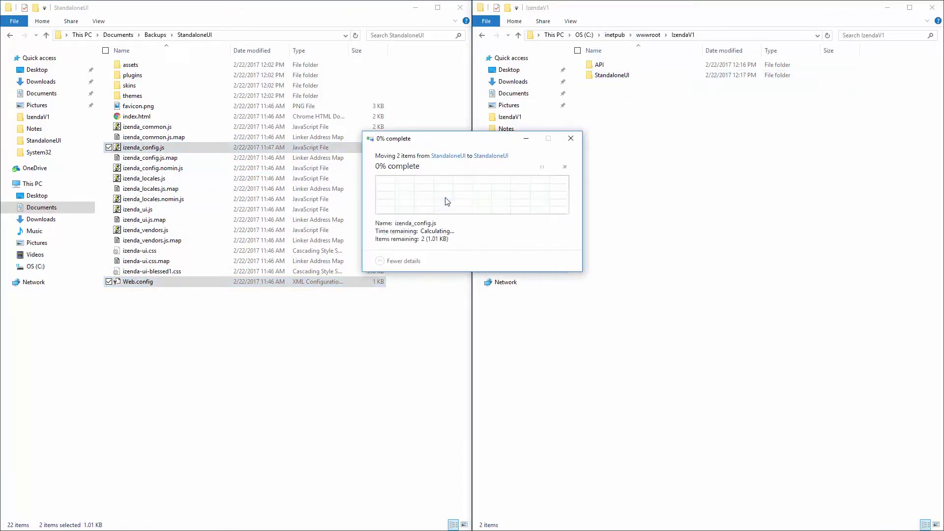
- Restore backed-up izenda_config.js-free API configs, izendadb.config and Web.config, replacing existing ones
{"action": "left_click", "coordinate": [9, 36]}
{"action": "double_click", "coordinate": [129, 65]}
{"action": "left_click_drag", "start_coordinate": [153, 142], "coordinate": [608, 68]}
{"action": "left_click", "coordinate": [475, 196]}
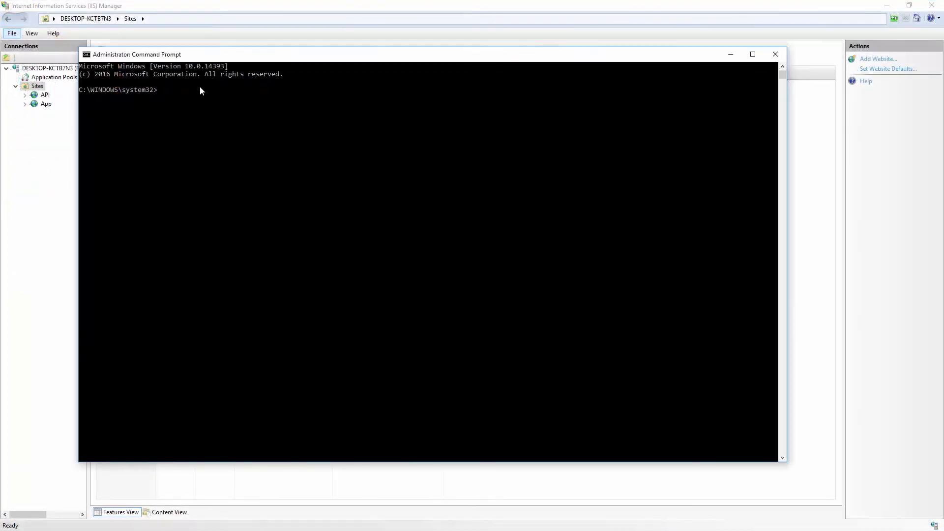
- Run iisreset in the admin prompt, then browse the App site on port 8008
{"action": "left_click", "coordinate": [174, 90]}
{"action": "type", "text": "iisreset"}
{"action": "key", "text": "Return"}
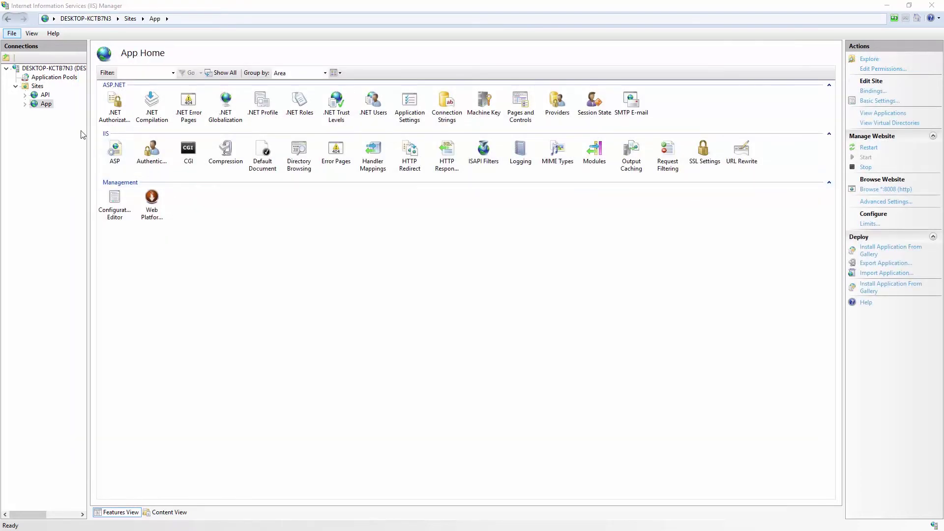
{"action": "left_click", "coordinate": [46, 104]}
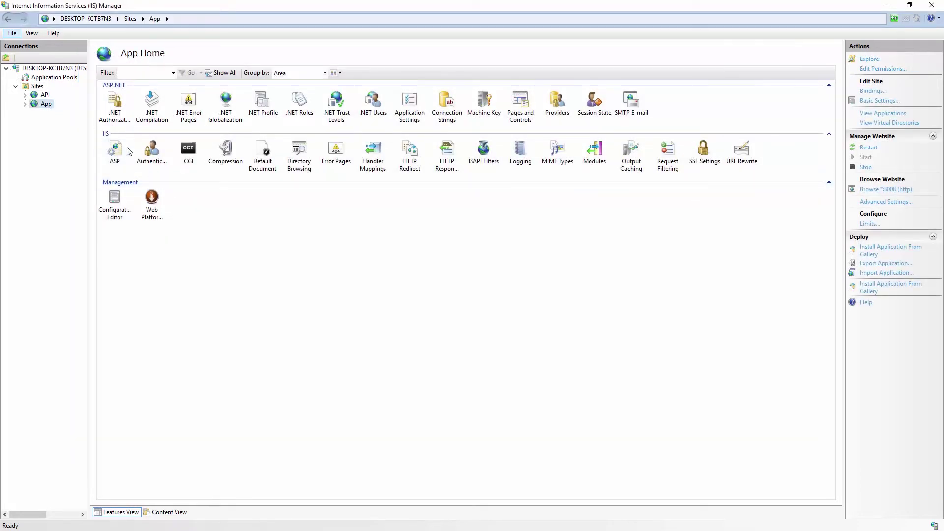
{"action": "left_click", "coordinate": [866, 190]}
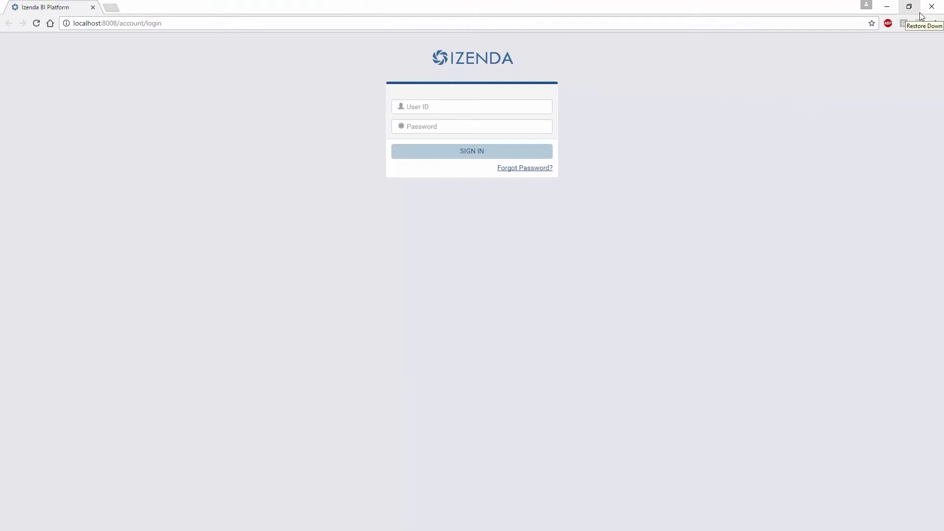
- Log in to Izenda with the administrator user ID and password
{"action": "left_click", "coordinate": [517, 109]}
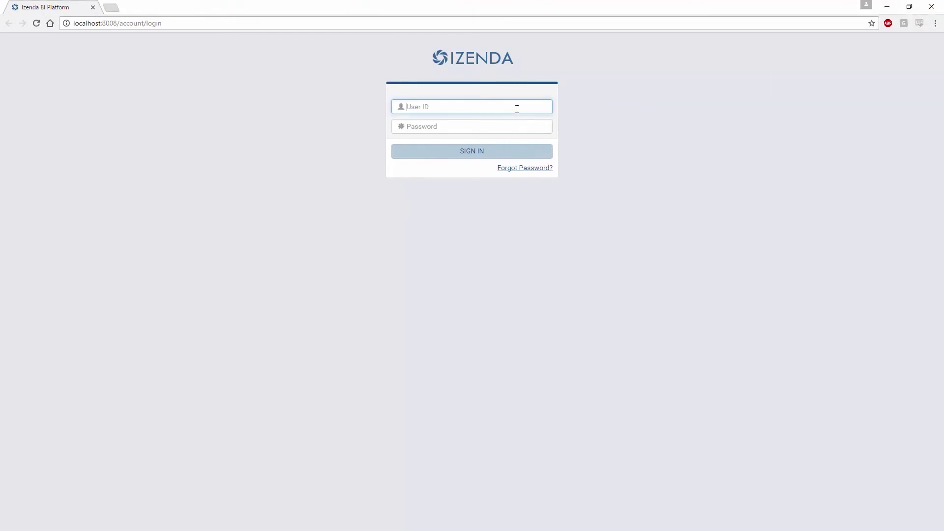
{"action": "type", "text": "IzendaAdmin"}
{"action": "key", "text": "Tab"}
{"action": "type", "text": "Iz"}
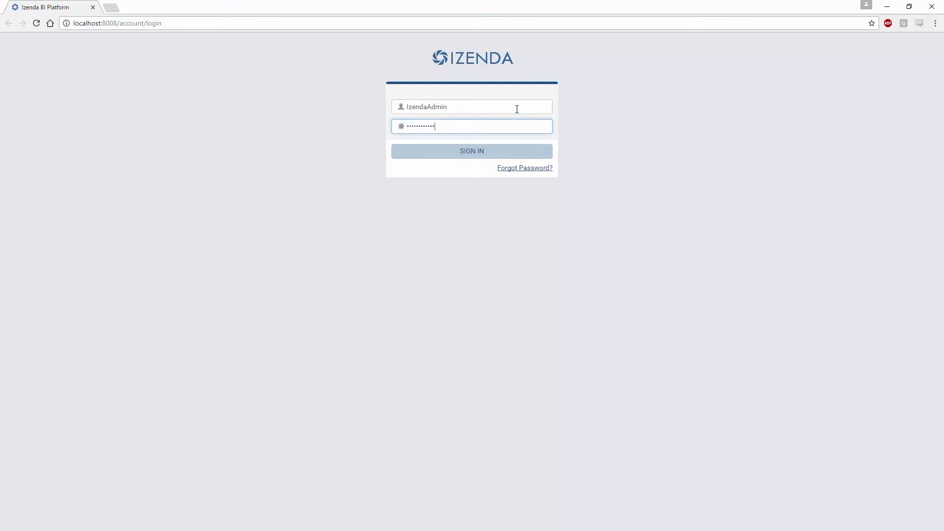
{"action": "key", "text": "Return"}
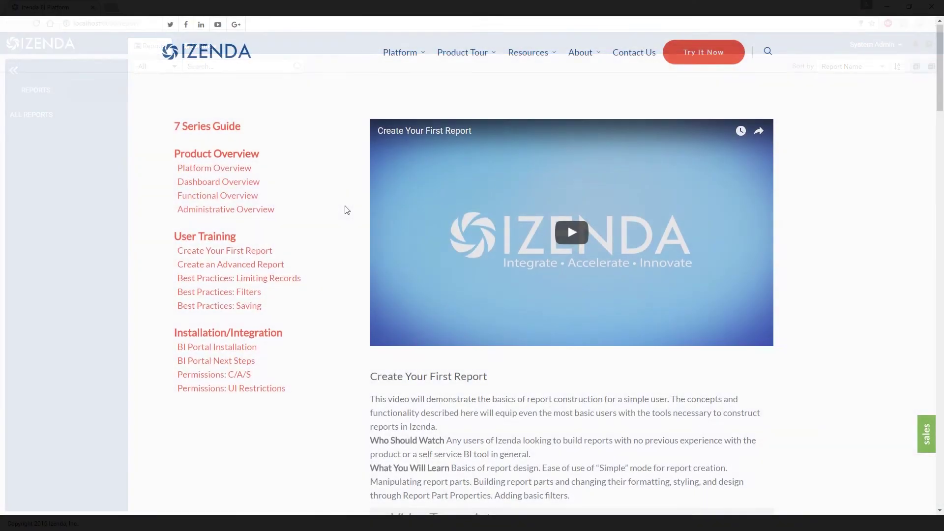
- Scroll down the Izenda 7 Series Guide page through its training videos, such as Create Your First Report
{"action": "scroll", "coordinate": [348, 208], "scroll_direction": "down", "scroll_amount": 5}
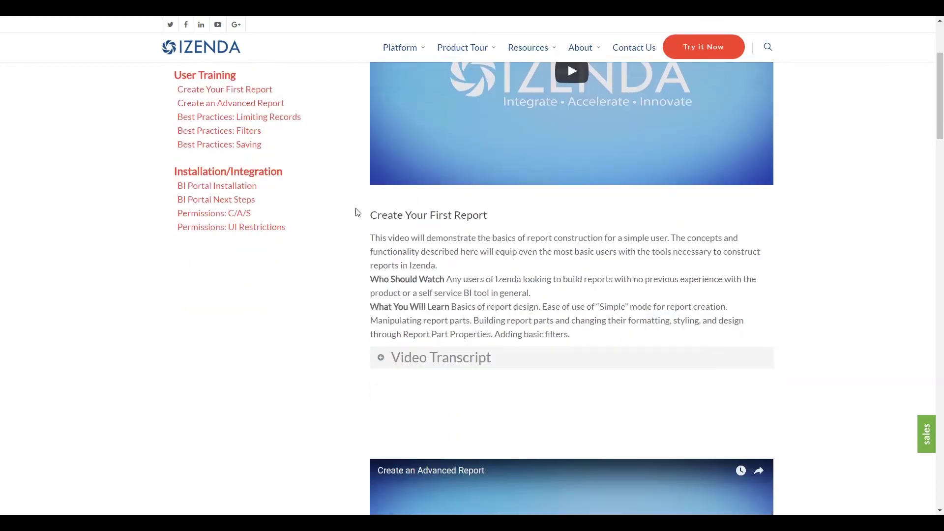
{"action": "scroll", "coordinate": [942, 210], "scroll_direction": "down", "scroll_amount": 4}
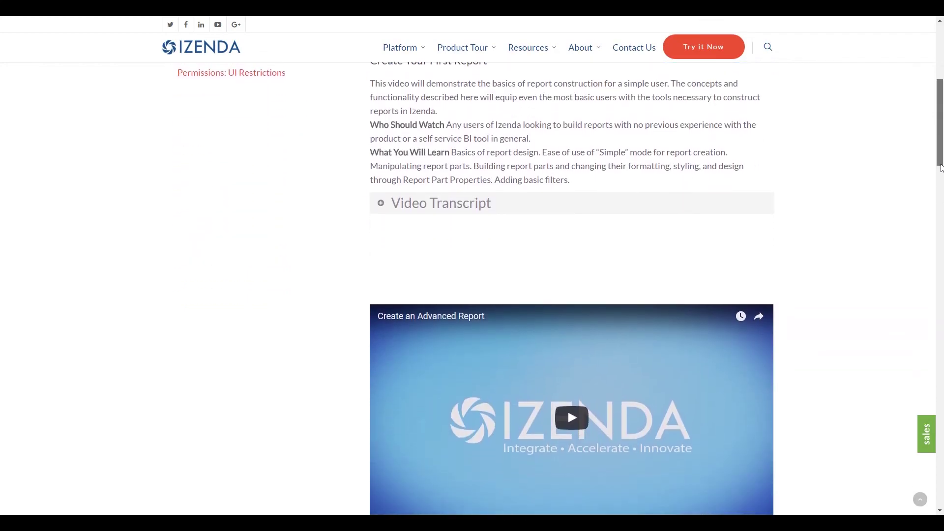
{"action": "left_click_drag", "start_coordinate": [942, 186], "coordinate": [940, 110]}
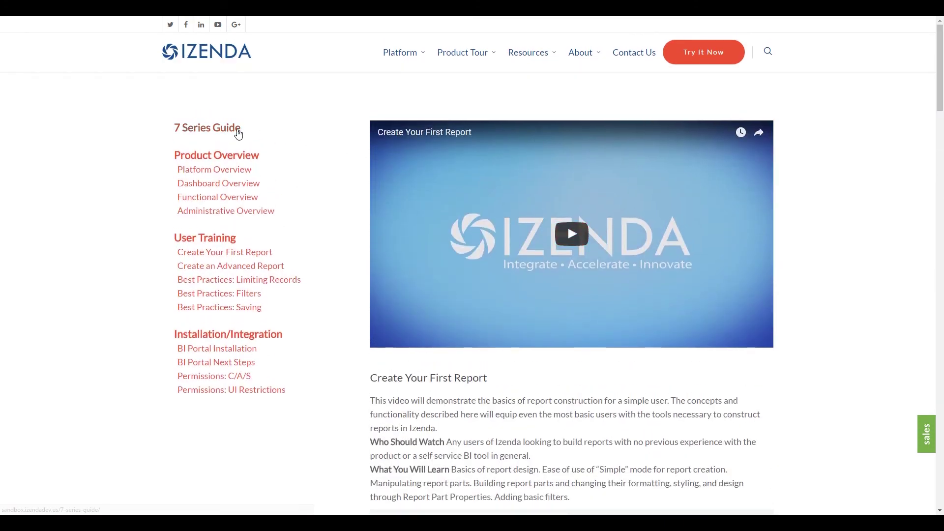